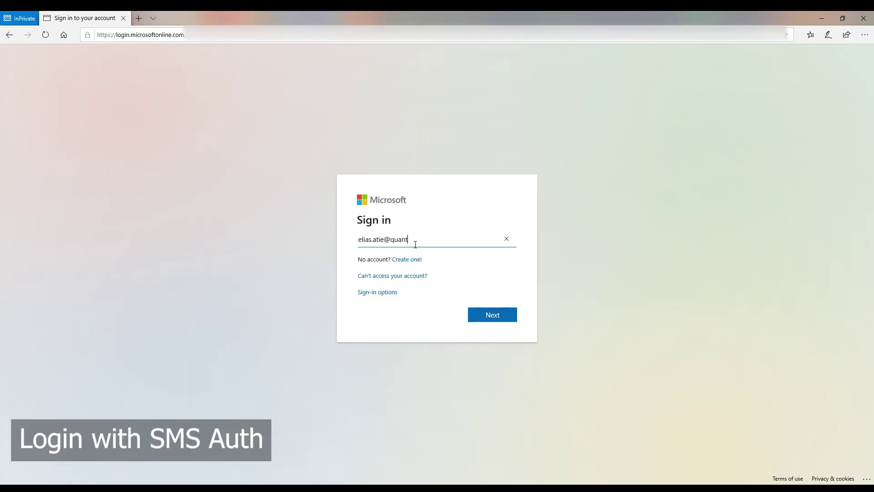
- Sign in as eliasu with the account password and the pasted SMS verification code
type("u")
key("Return")
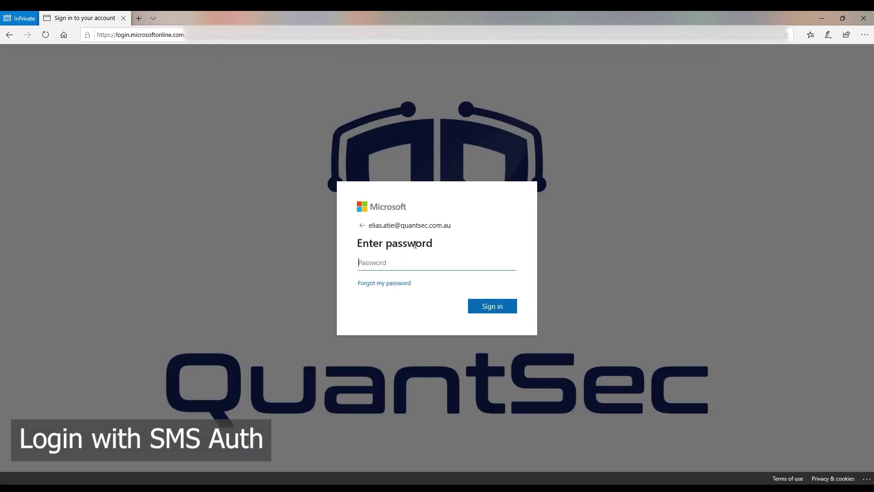
type("•••")
key("Return")
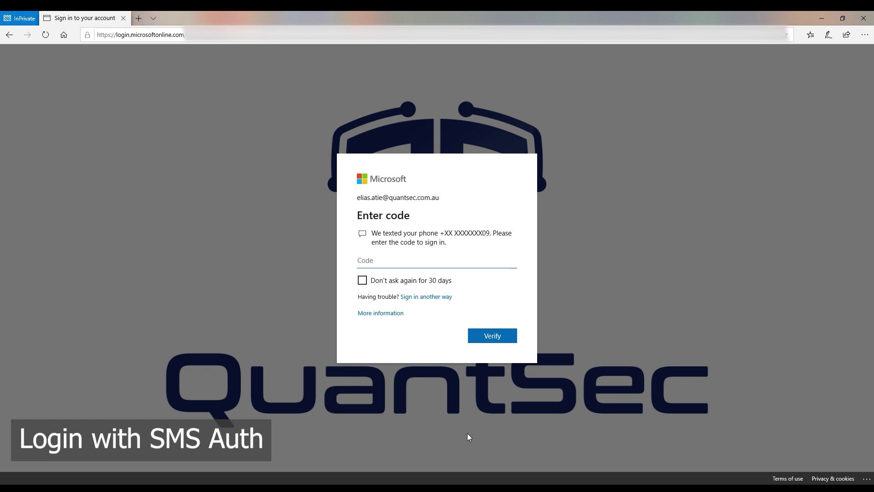
key("ctrl+v")
left_click(476, 335)
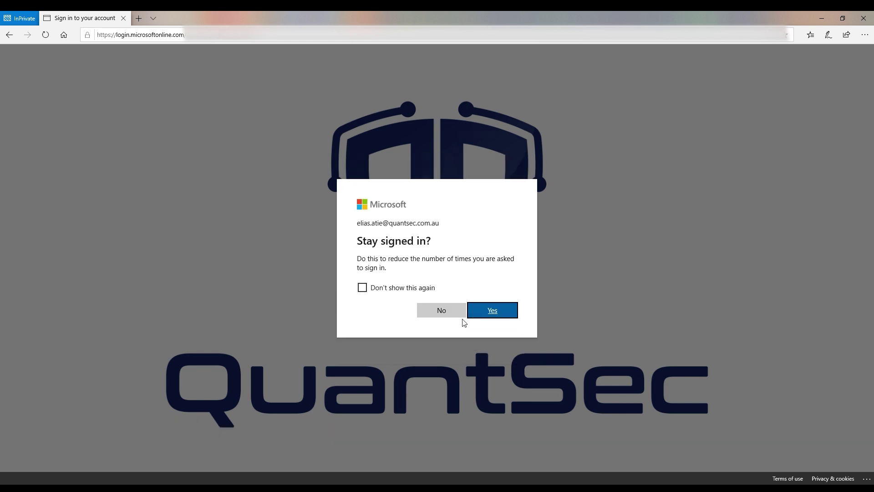
- Stay signed in, then add Authenticator app as a new method under Security info
left_click(493, 310)
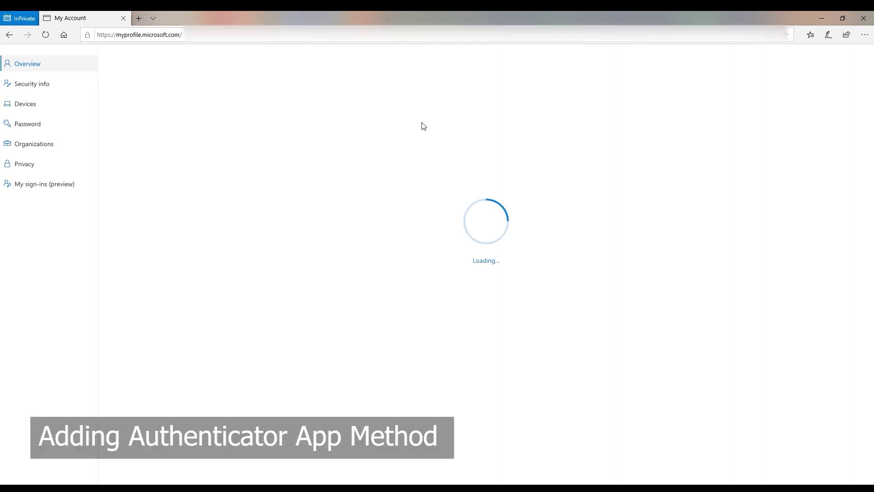
left_click(401, 208)
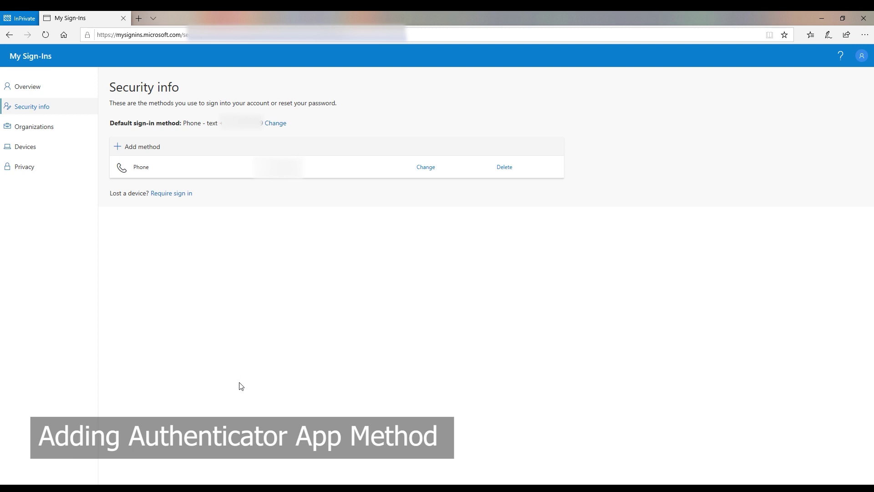
left_click(146, 150)
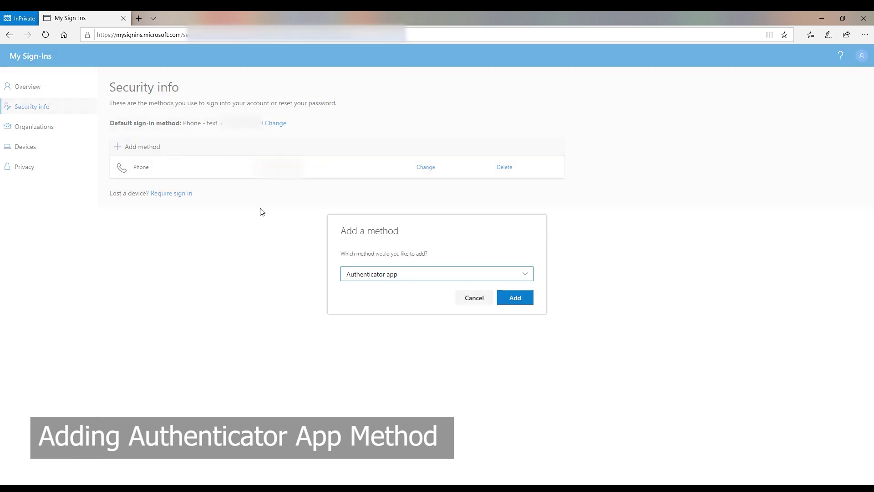
left_click(524, 273)
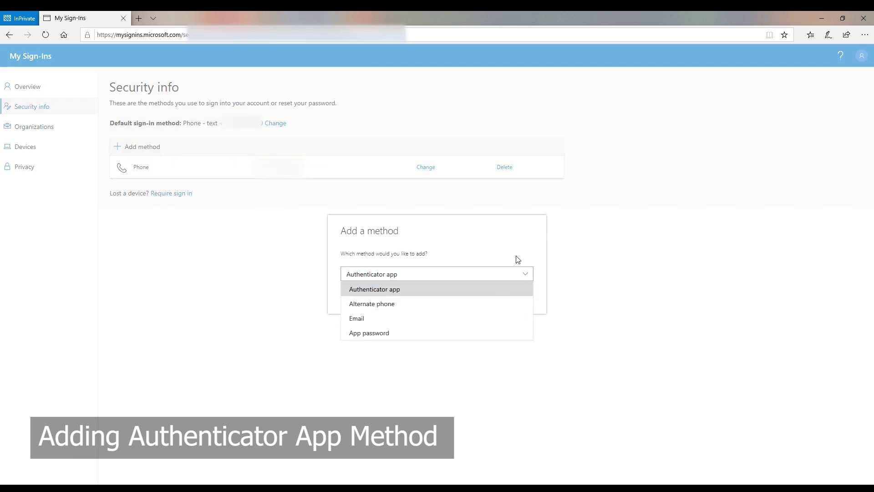
left_click(523, 288)
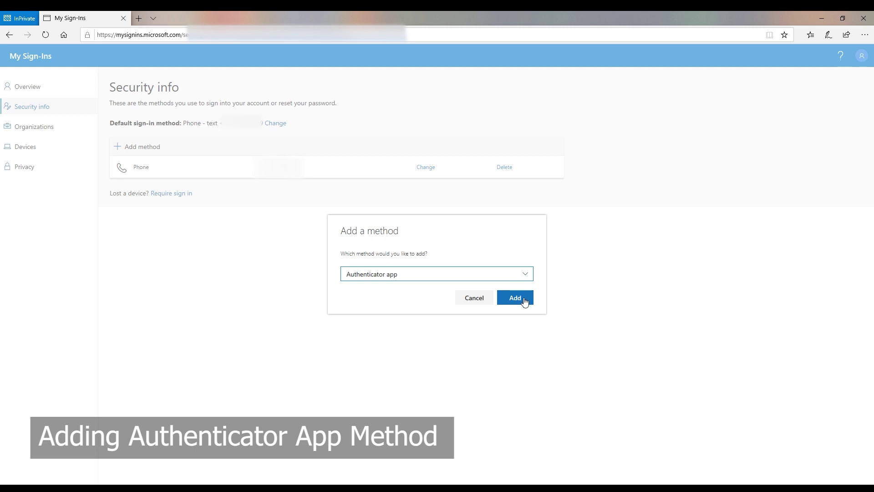
left_click(524, 302)
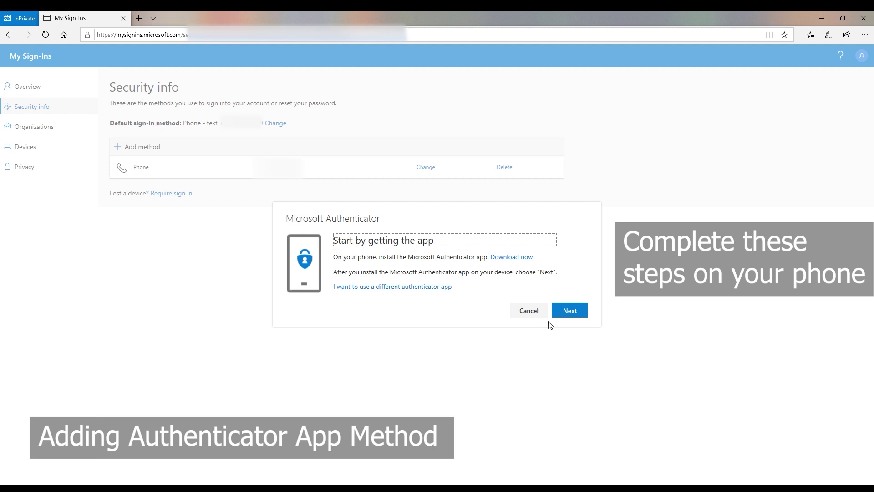
- Pair Authenticator via QR code, approve its test notification, and finish registration
left_click(564, 314)
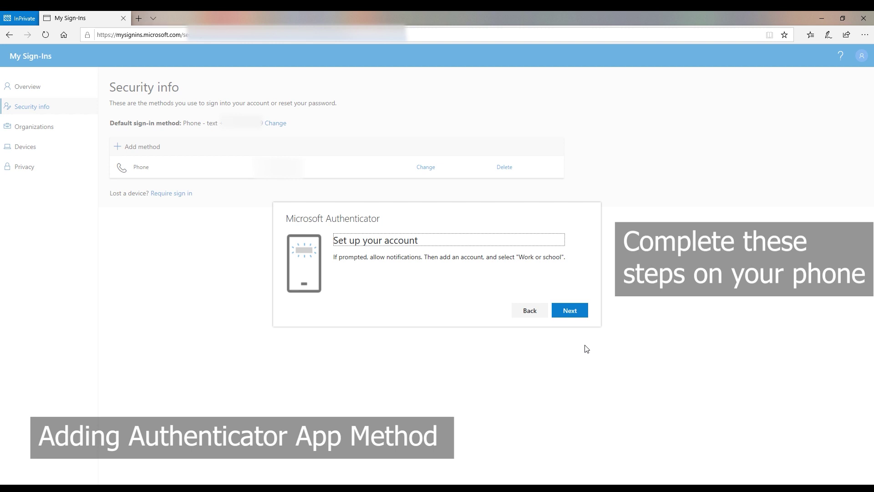
left_click(579, 317)
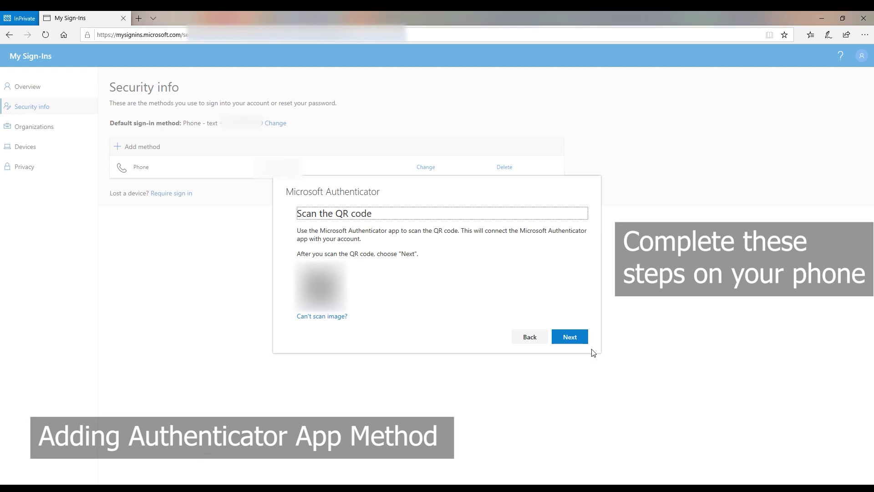
left_click(568, 337)
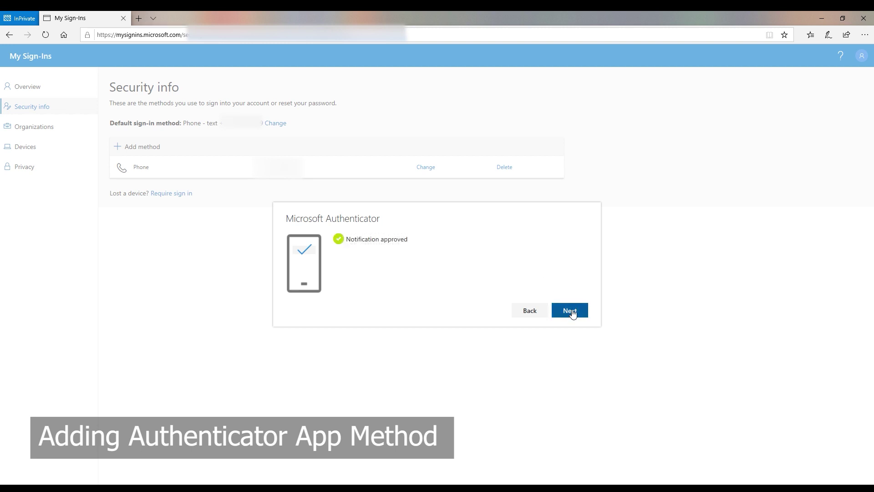
left_click(570, 311)
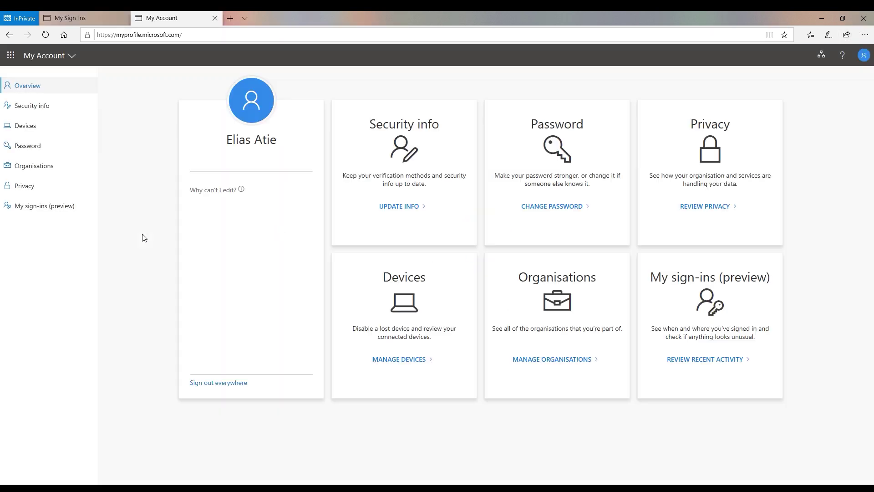
- Change the default sign-in method from phone text to Microsoft Authenticator - notification
left_click(411, 211)
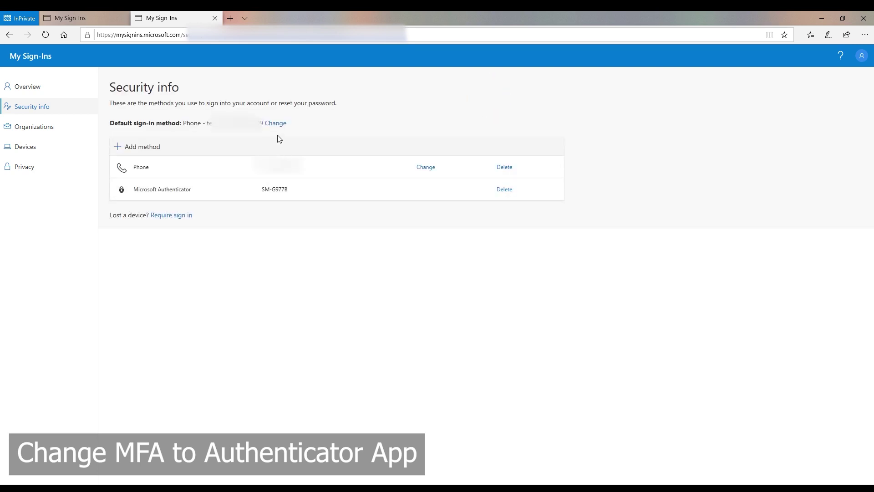
left_click(279, 127)
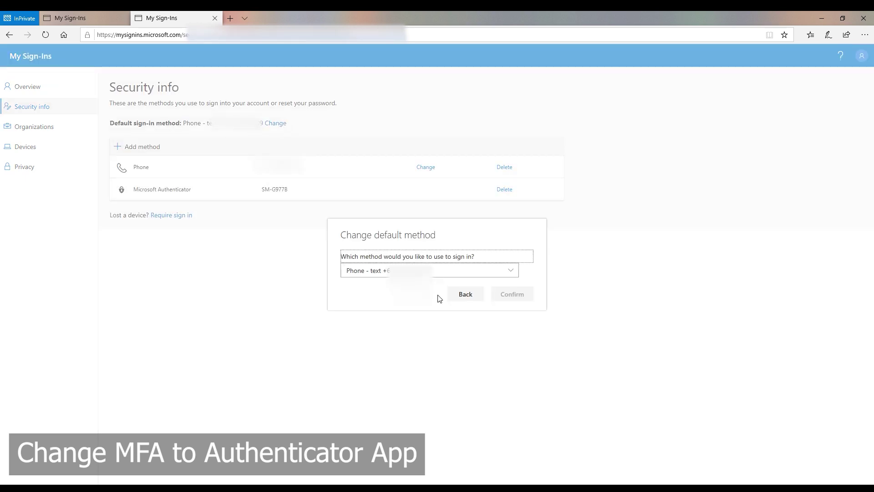
left_click(449, 269)
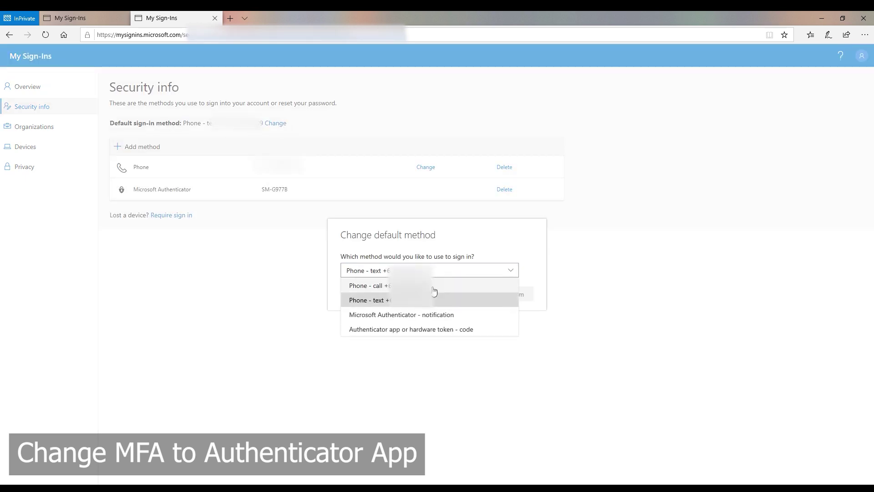
left_click(423, 318)
left_click(514, 295)
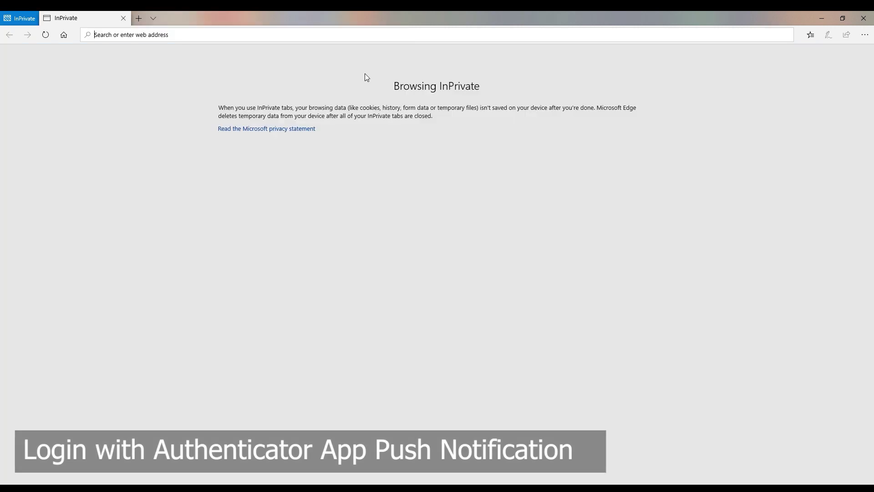
- Go to the Office portal from the address bar
type("portal")
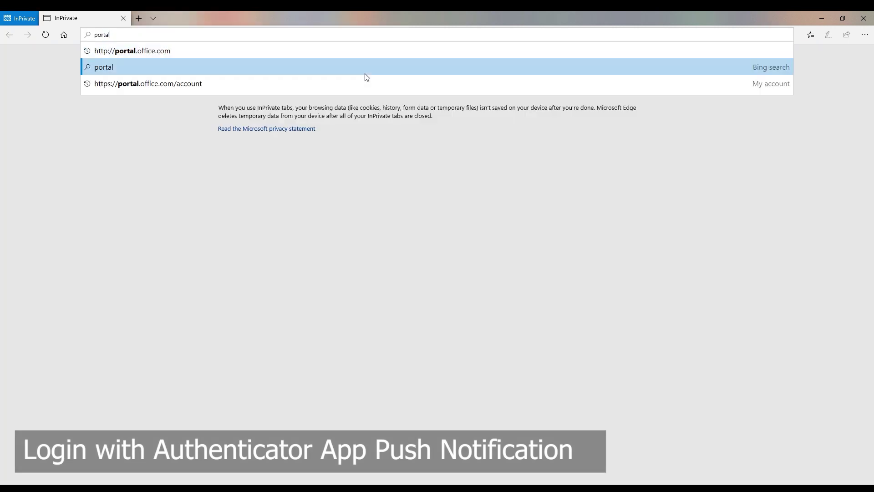
key("Up")
key("Return")
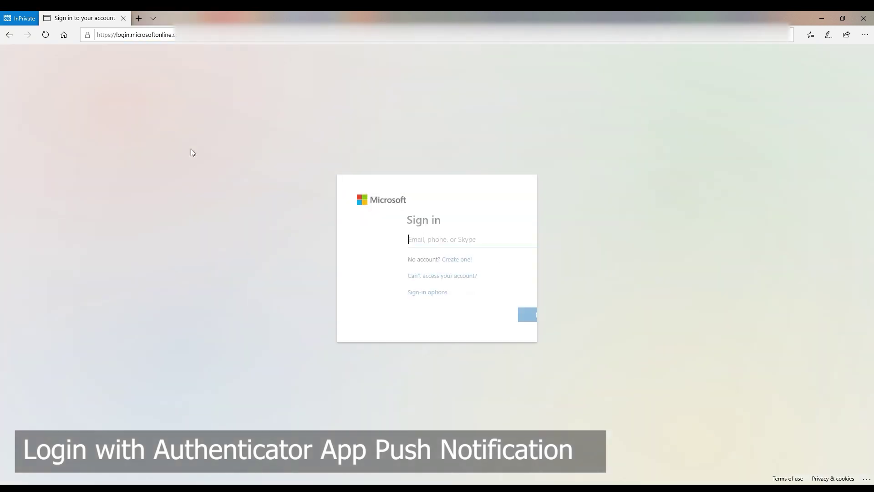
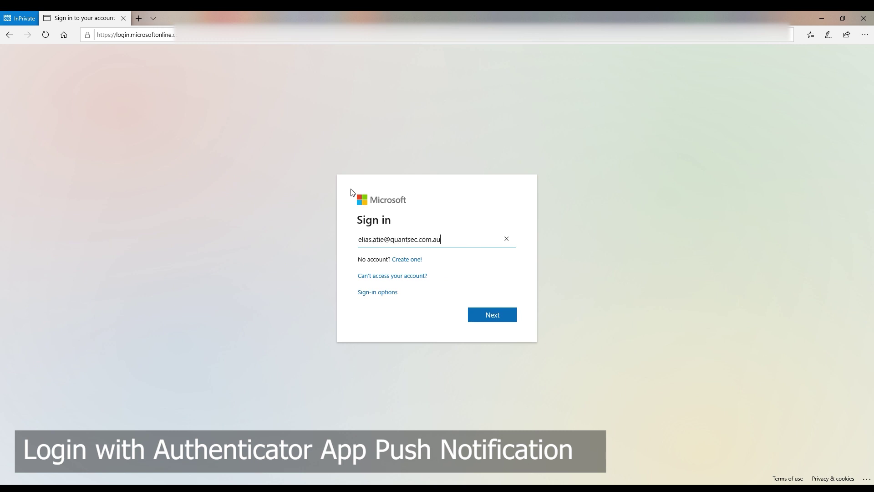
- Submit the email and password, triggering an Authenticator push request
key("Return")
type("••")
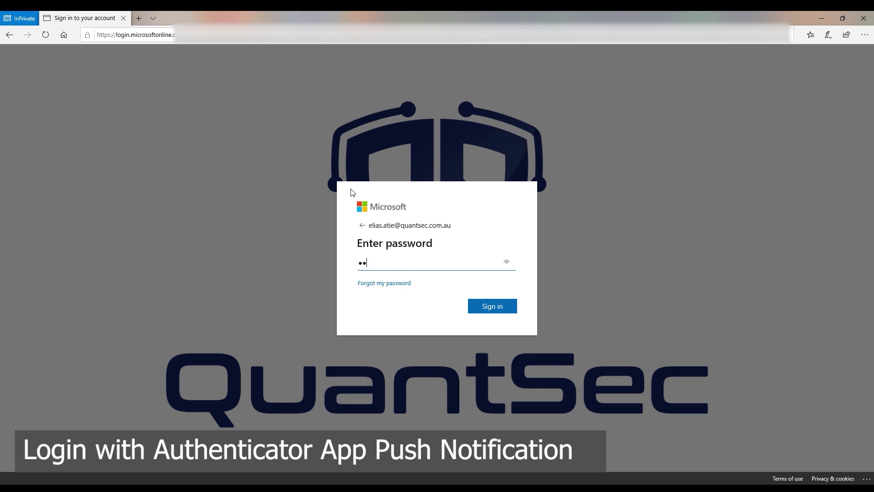
key("Return")
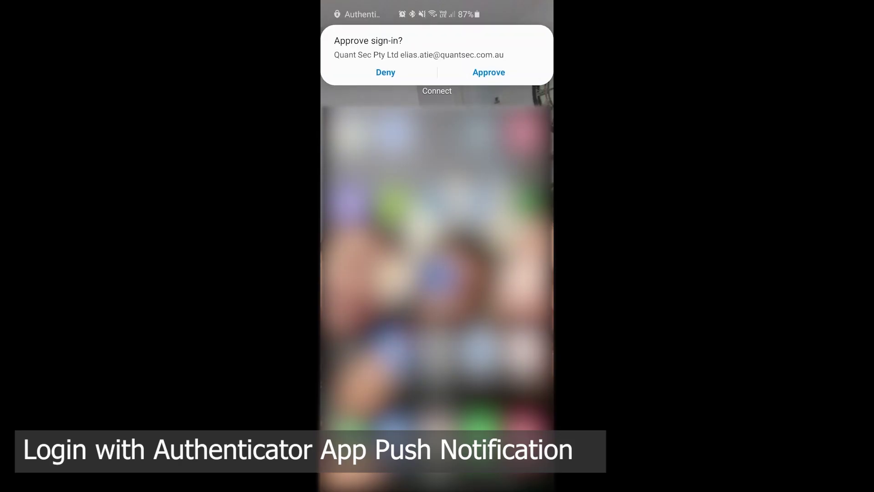
- Approve the Authenticator push on the phone and stay signed in to Office 365
left_click_drag(437, 55, 437, 319)
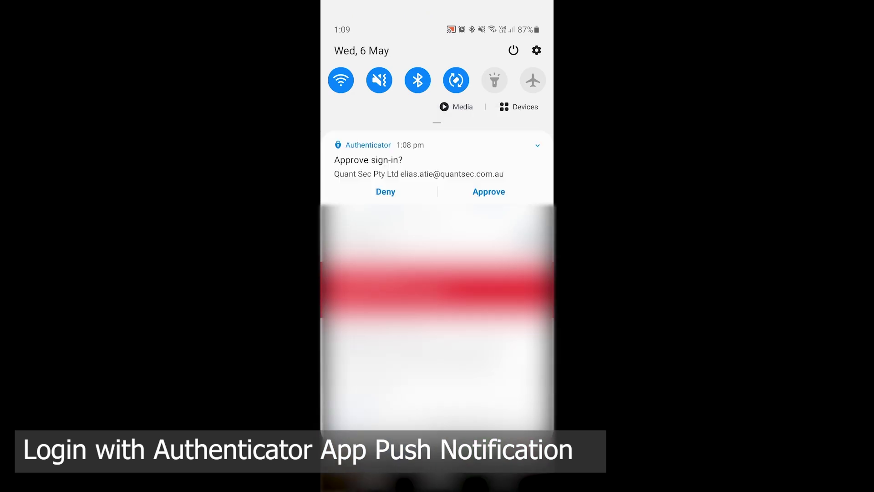
left_click(488, 191)
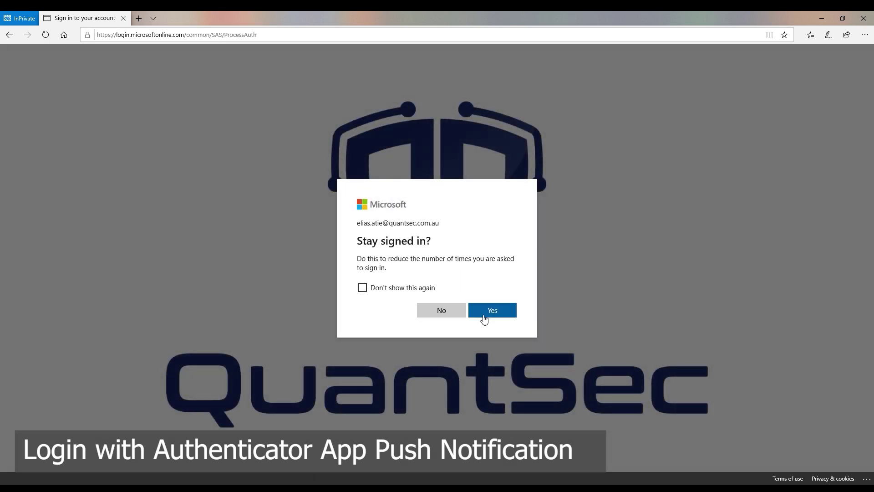
left_click(485, 314)
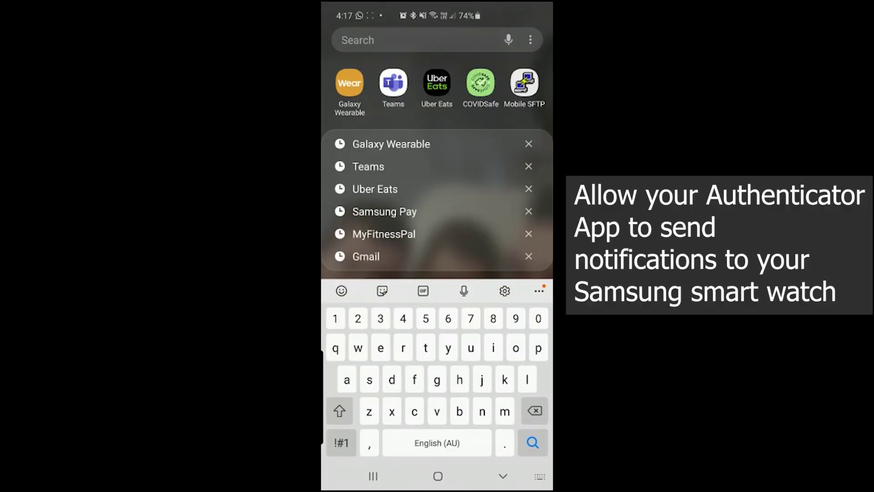
left_click(349, 84)
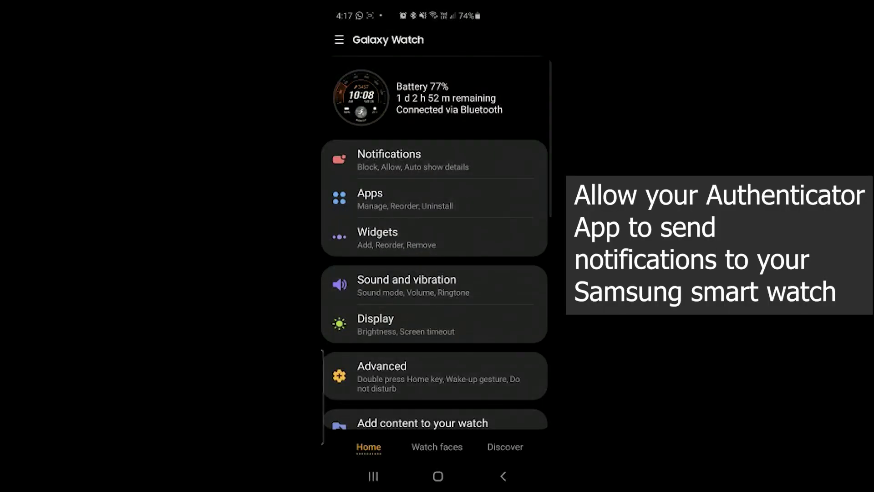
- Switch on the Authenticator toggle in Galaxy Wearable's full watch notification app list
left_click(389, 159)
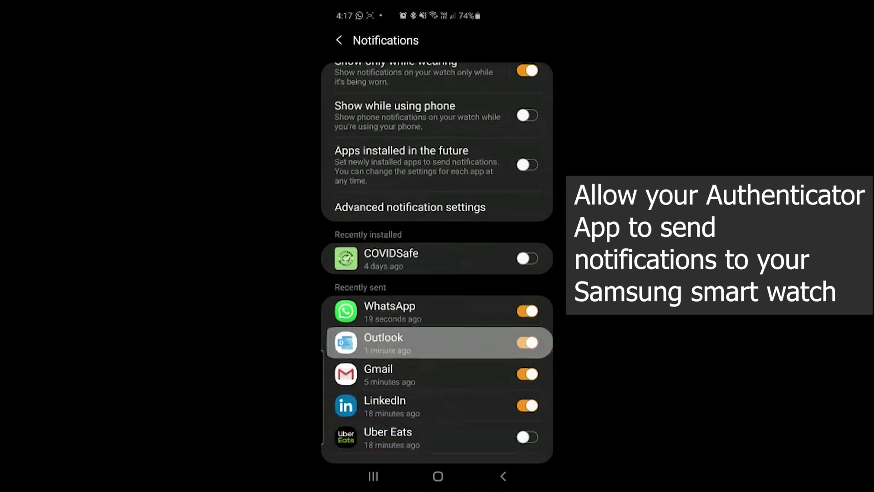
scroll(437, 262, "down", 3)
left_click(437, 364)
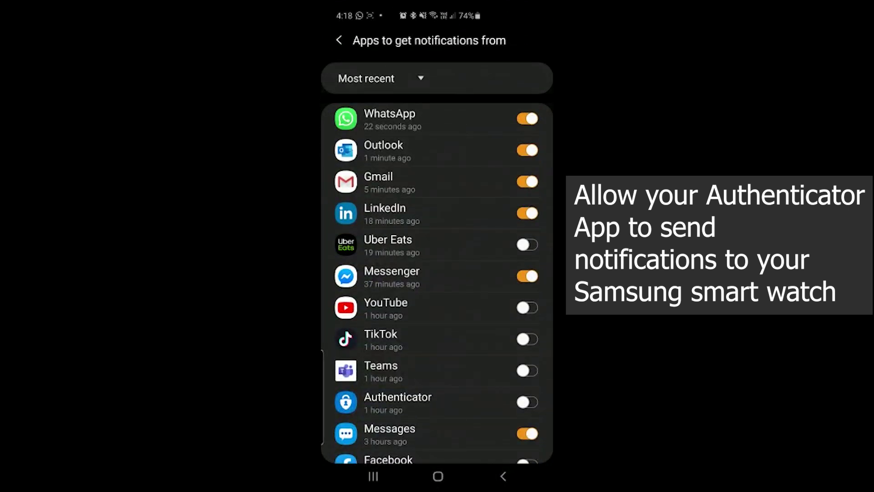
scroll(437, 282, "down", 6)
scroll(437, 282, "up", 1)
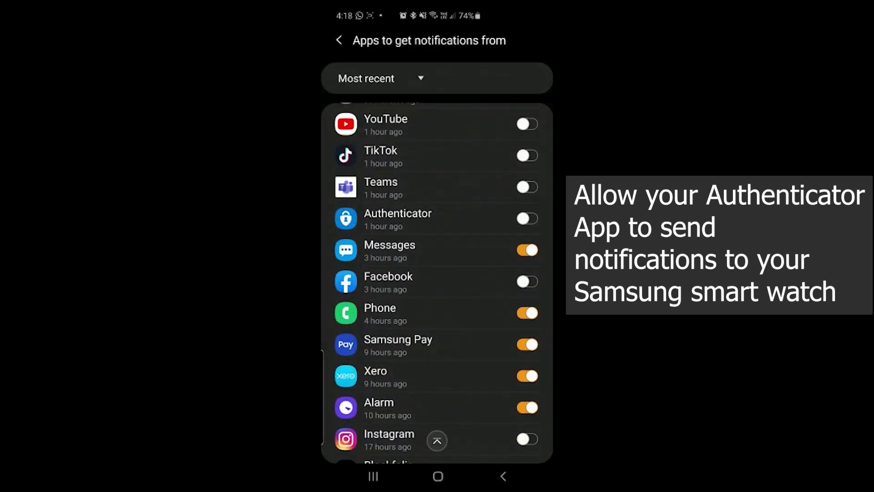
left_click(527, 218)
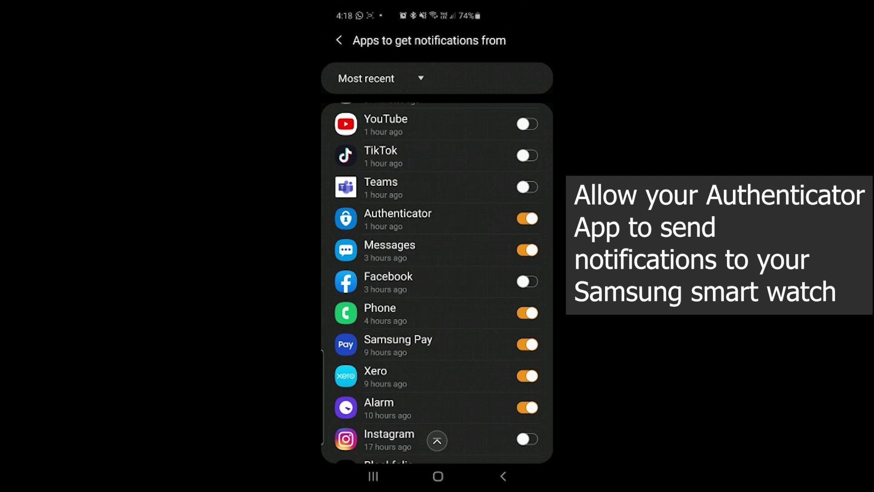